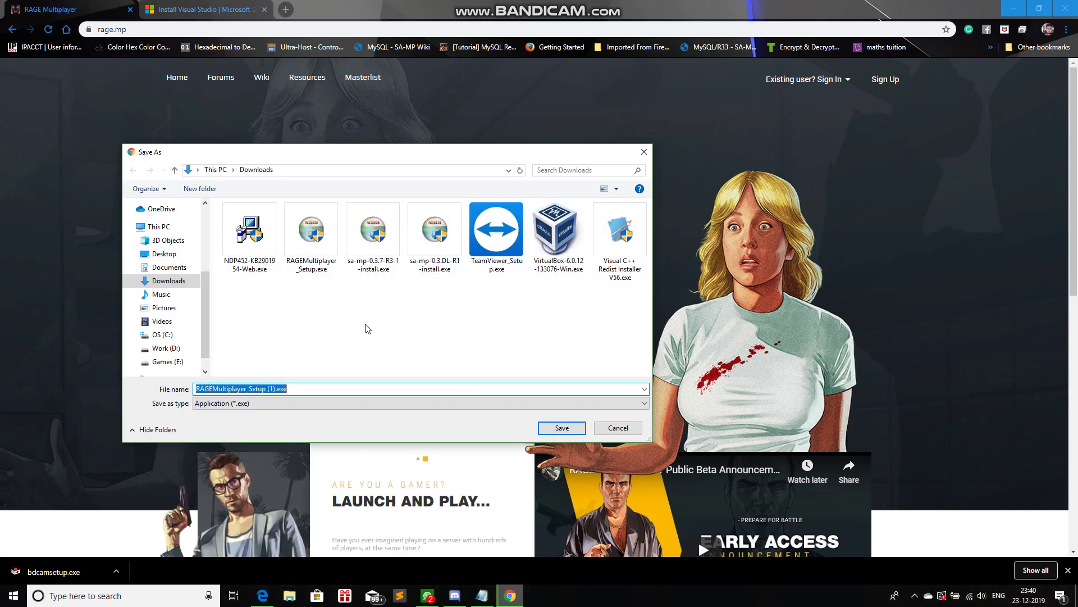
- Save the installer over the existing RAGEMultiplayer_Setup.exe in Downloads and confirm the replacement
left_click(324, 262)
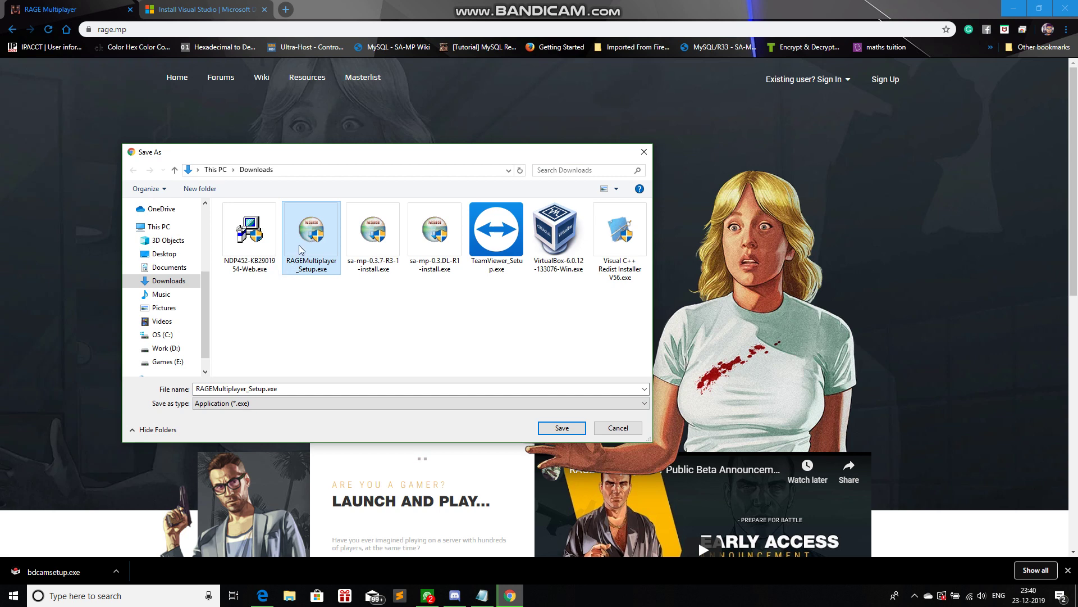
left_click(561, 428)
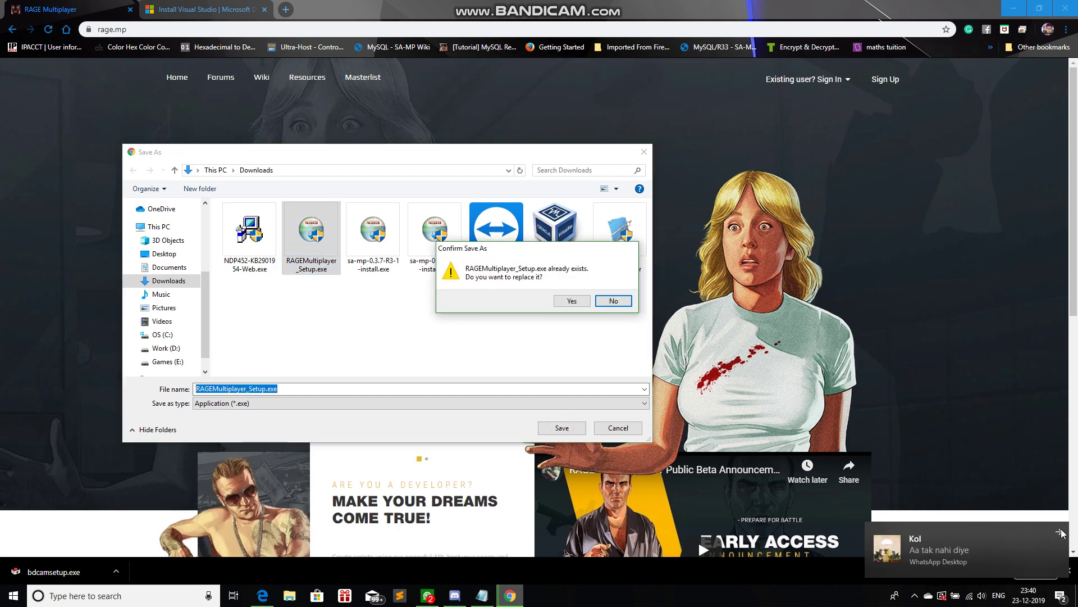
left_click(572, 301)
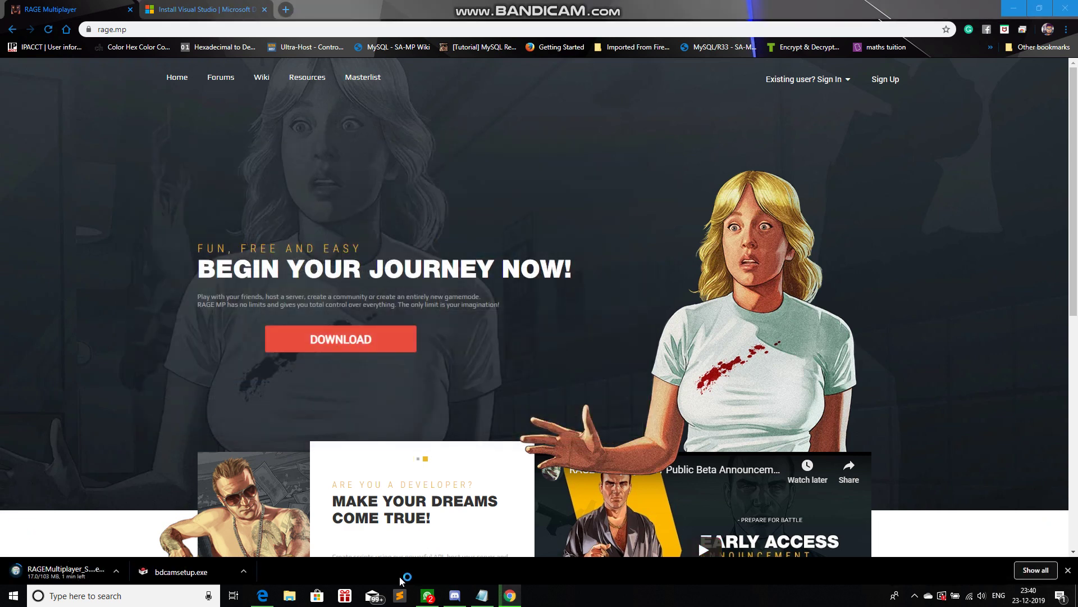
- Close WhatsApp, minimize Bandicam, and launch the RAGEMultiplayer_Setup download from Chrome's download bar
right_click(428, 595)
left_click(417, 570)
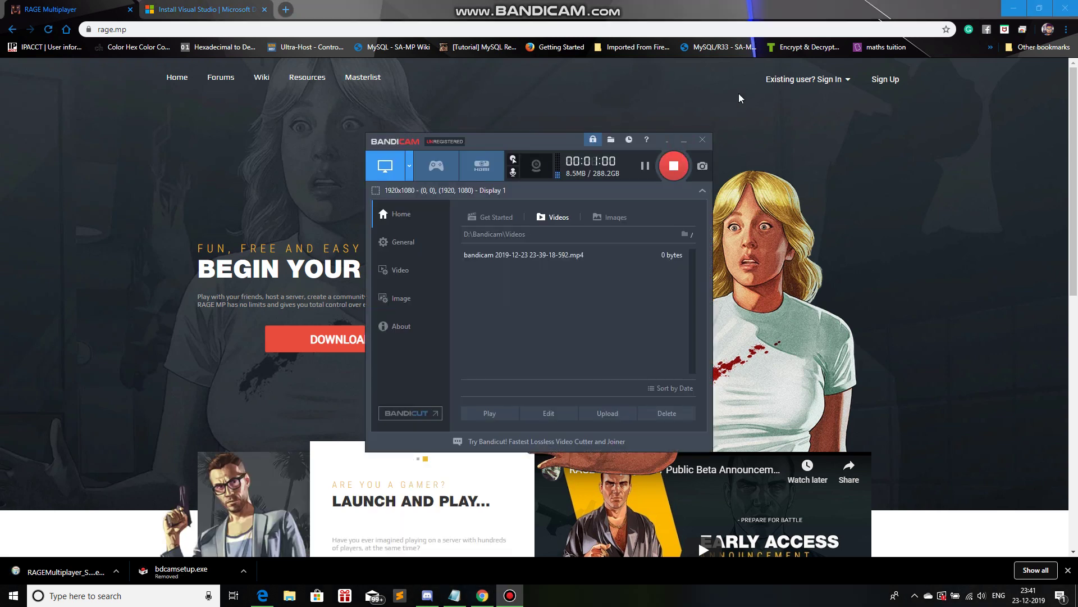
left_click(685, 138)
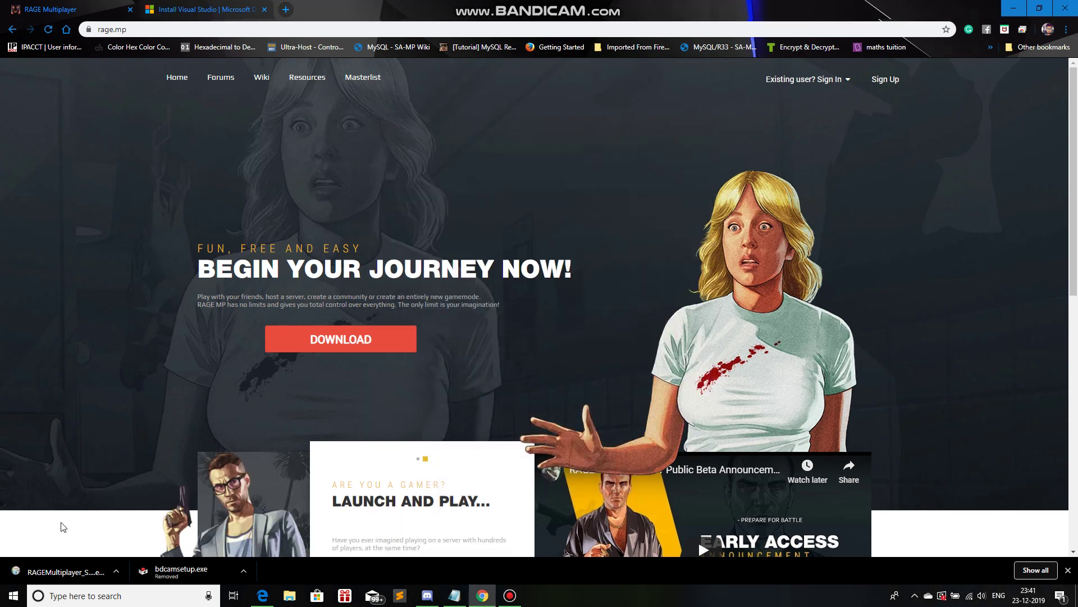
left_click(71, 571)
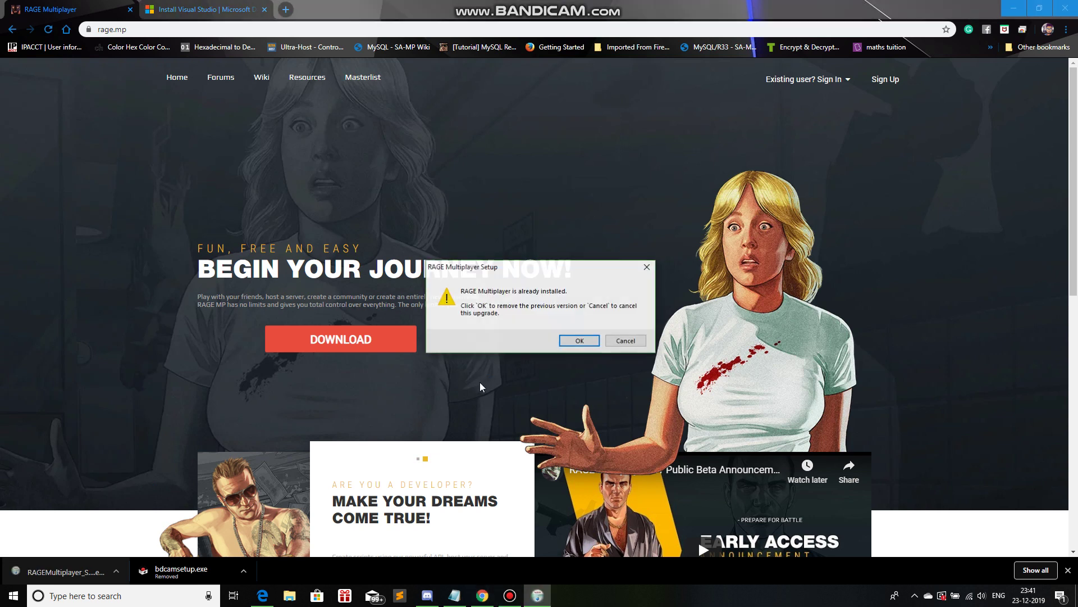
- Approve removing the previous version, pass the welcome page, and accept the license agreement
left_click(581, 341)
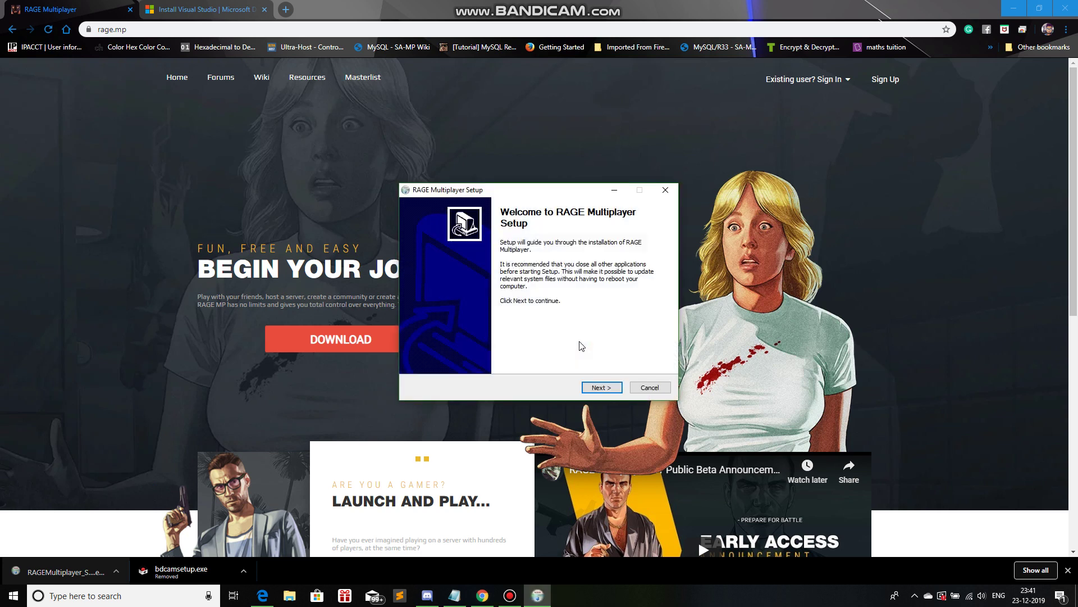
left_click(607, 387)
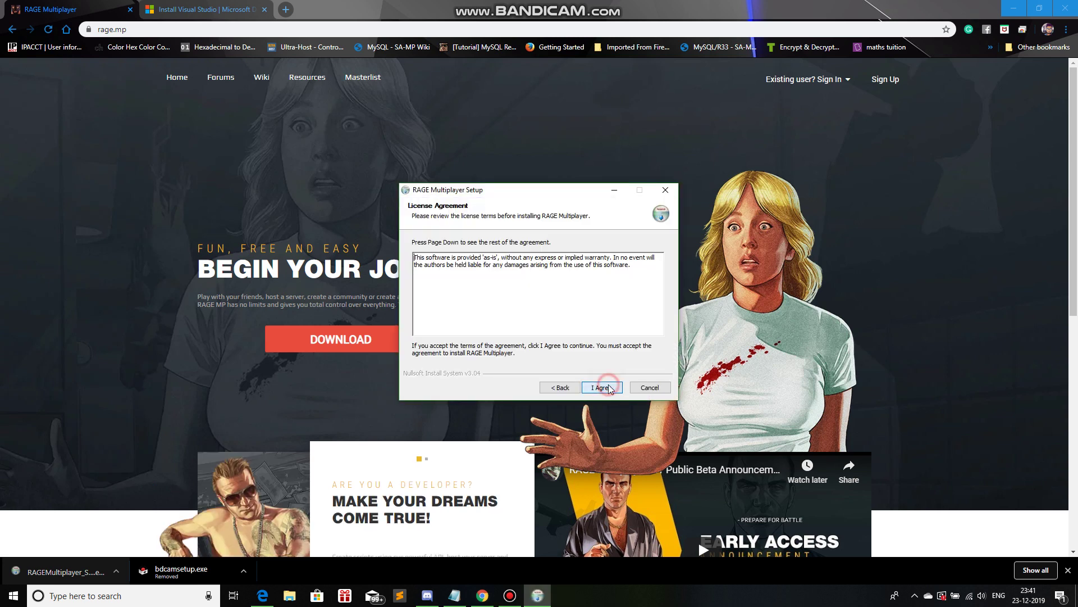
left_click(603, 387)
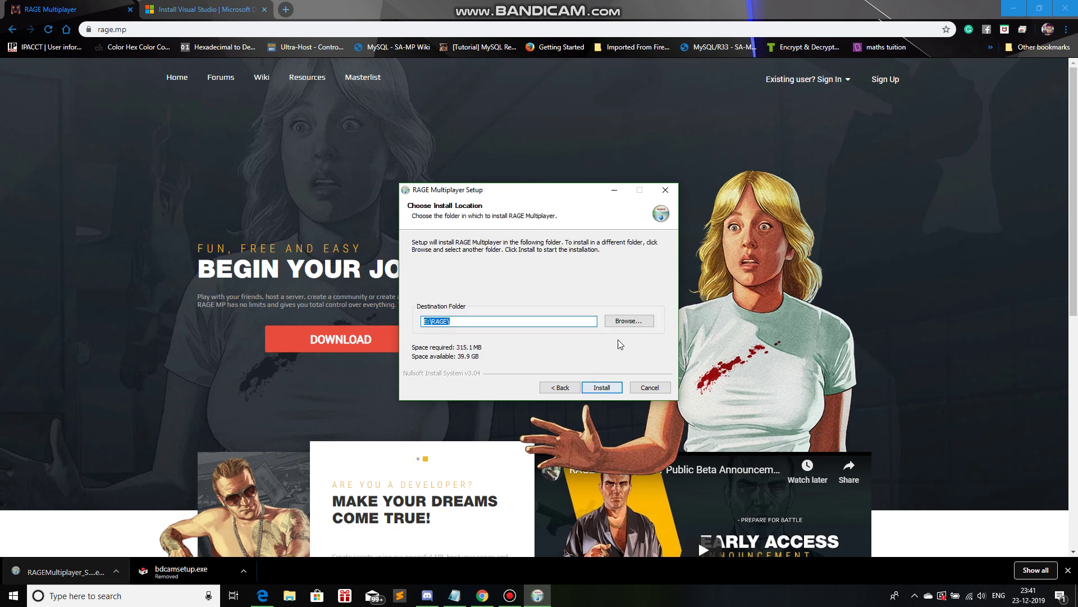
- Change the destination folder to E:\RageMP\ and start the installation
left_click(442, 322)
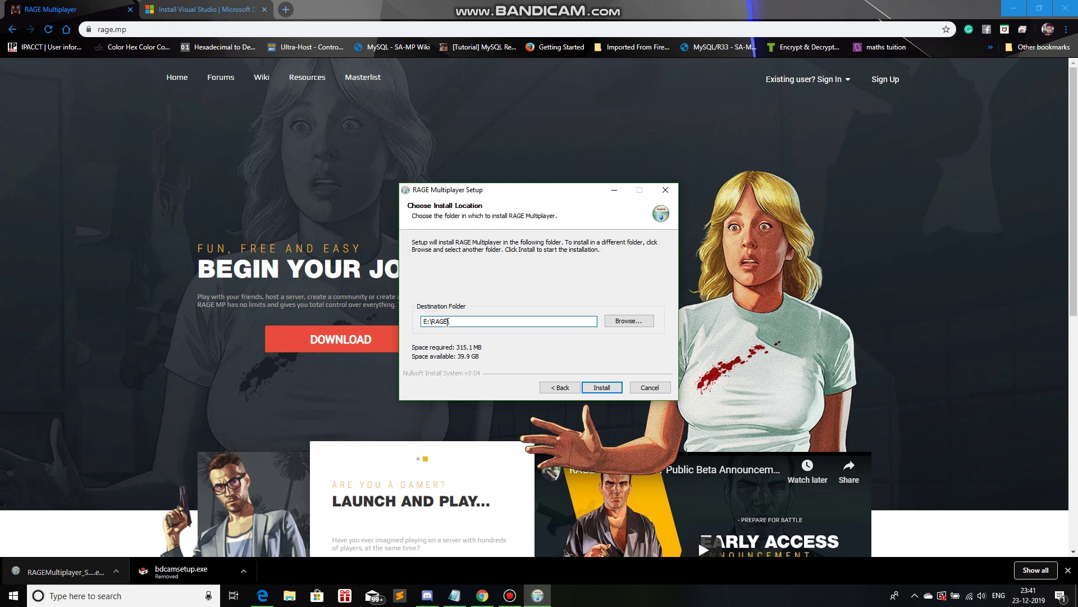
key("BackSpace")
key("BackSpace")
key("BackSpace")
key("BackSpace")
type("ageMP\\")
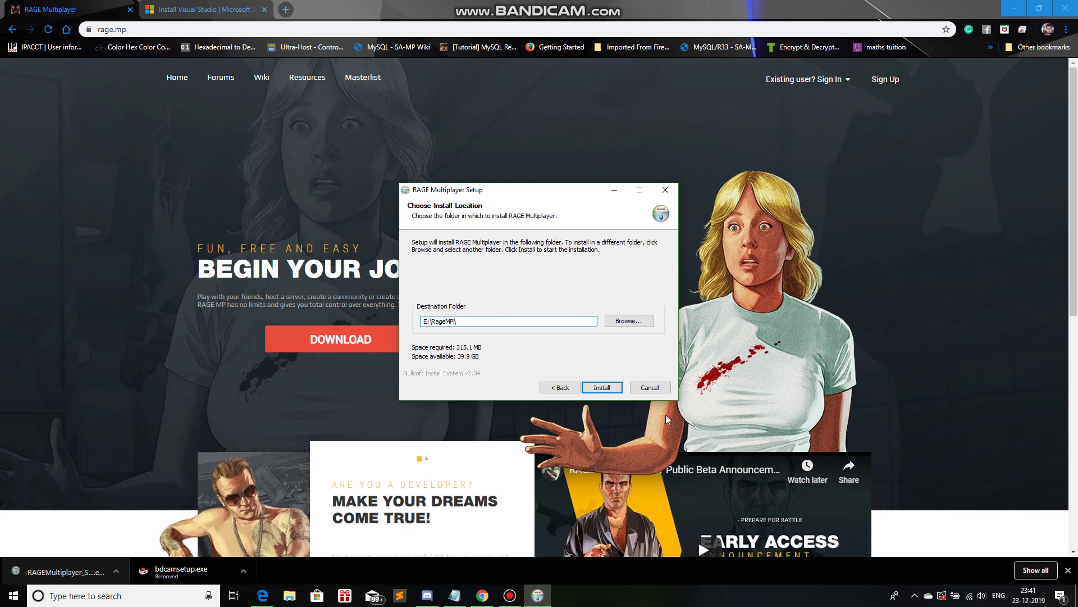
left_click(602, 388)
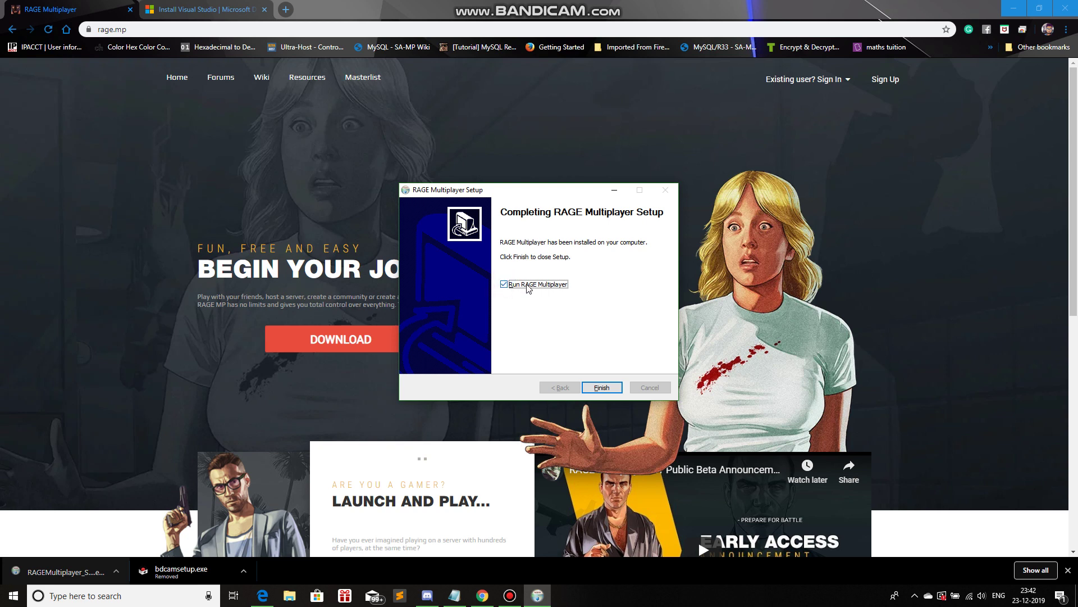
- Finish setup with Run RAGE Multiplayer ticked and let the launcher load to its 0.3.7.2 Home page
left_click(602, 389)
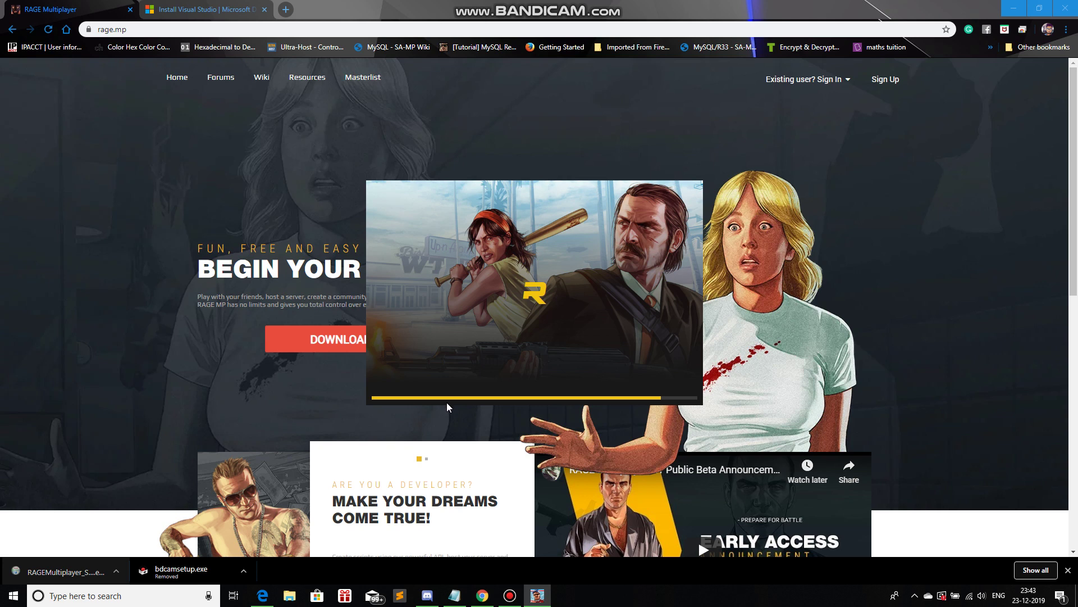
left_click(511, 597)
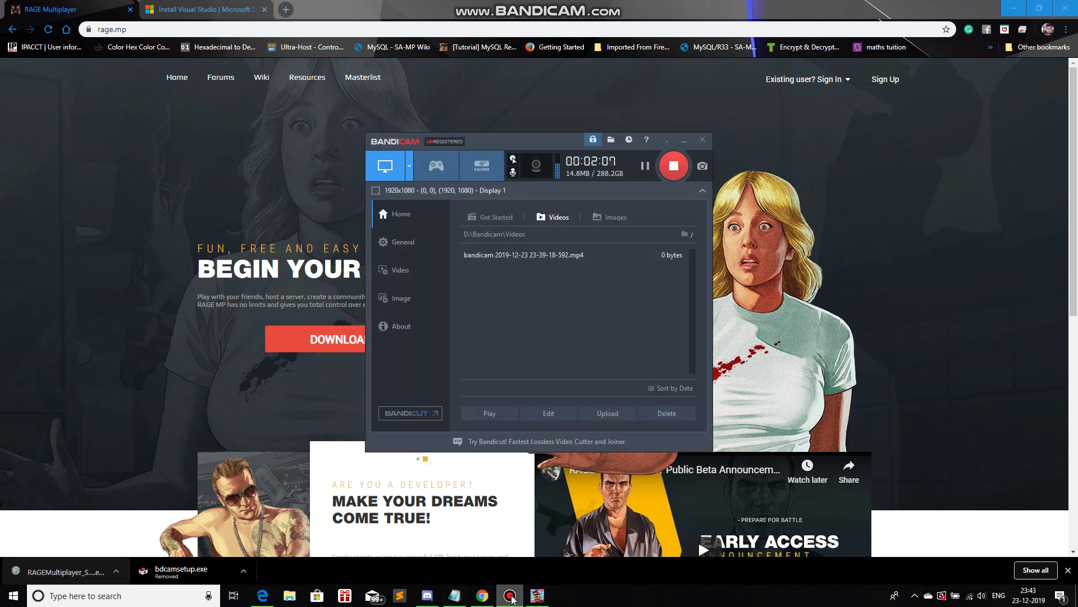
left_click(511, 596)
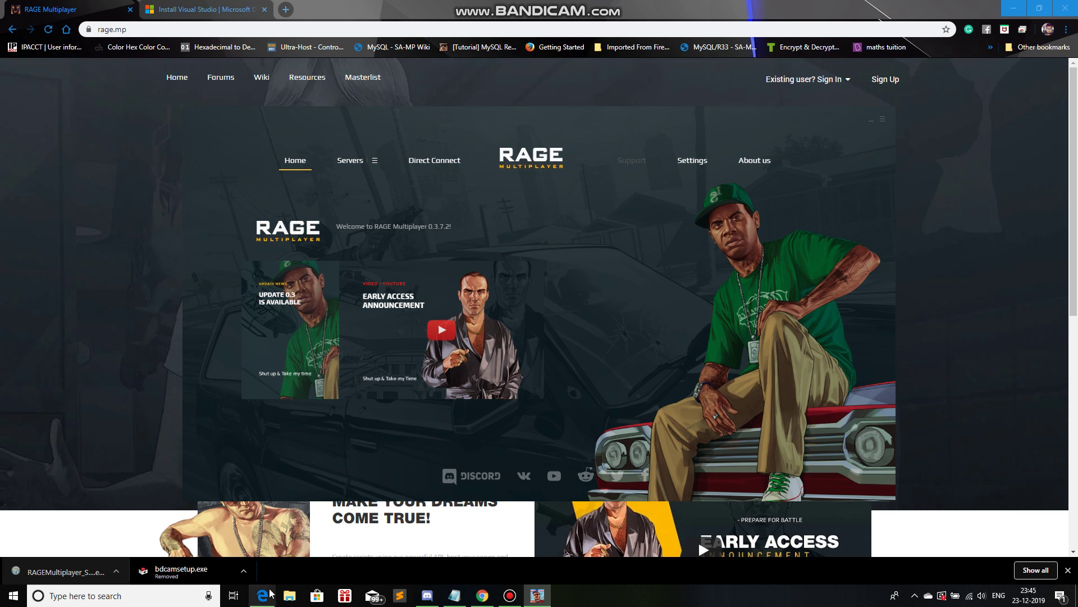
- Open File Explorer, close the RAGE launcher, and open the RageMP folder on Games (E:)
key("super+e")
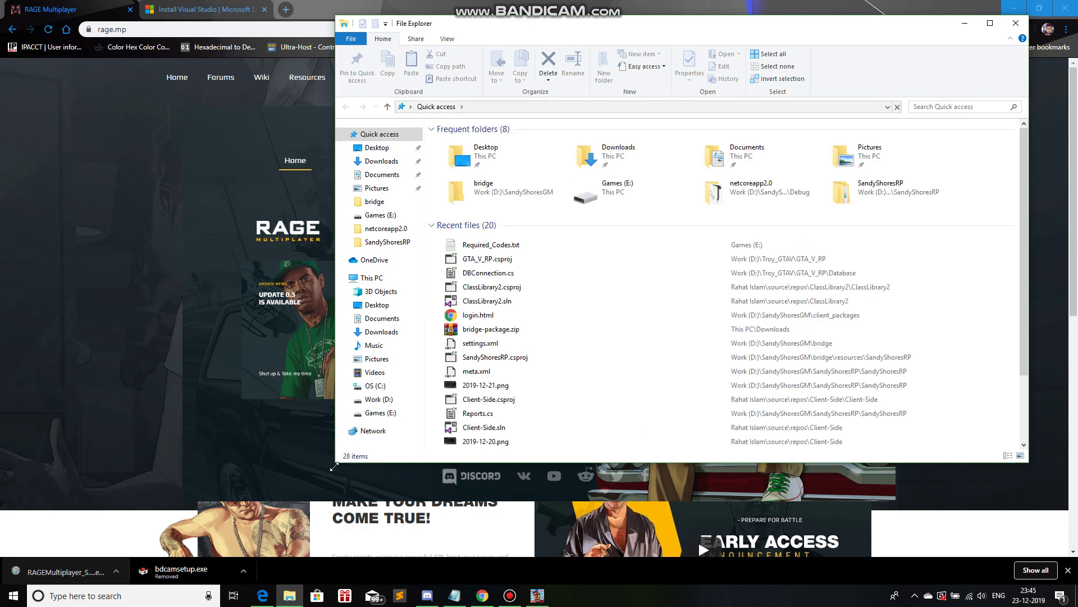
left_click(494, 476)
left_click(883, 121)
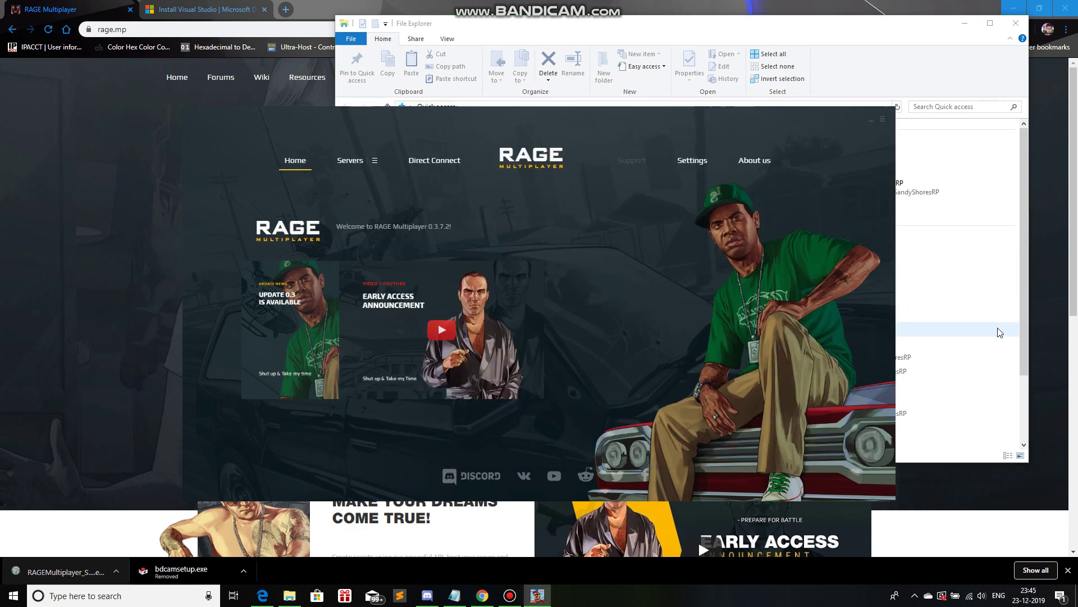
left_click(383, 413)
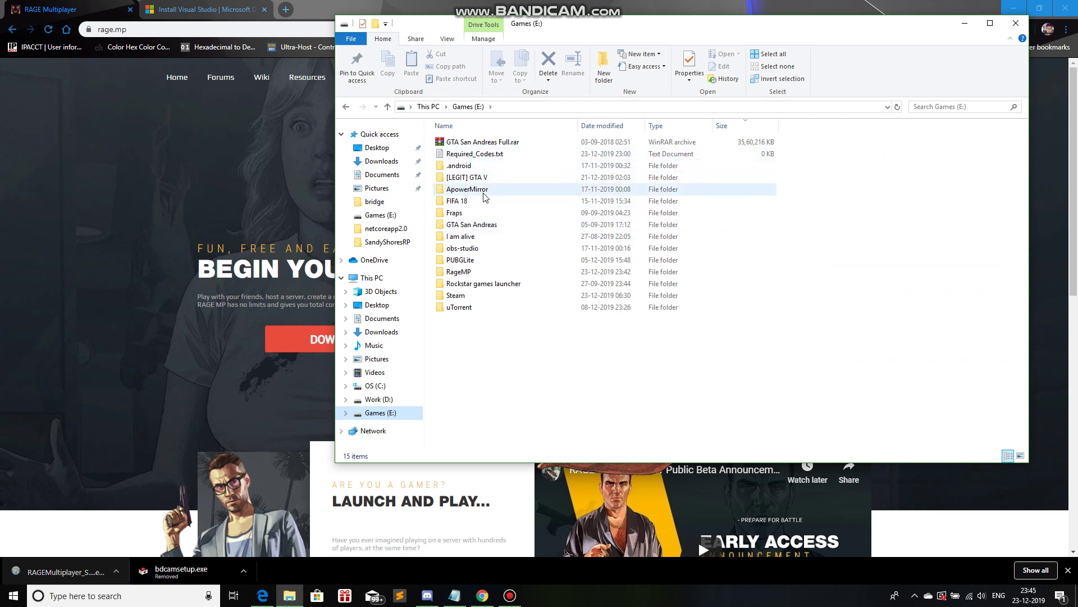
double_click(482, 272)
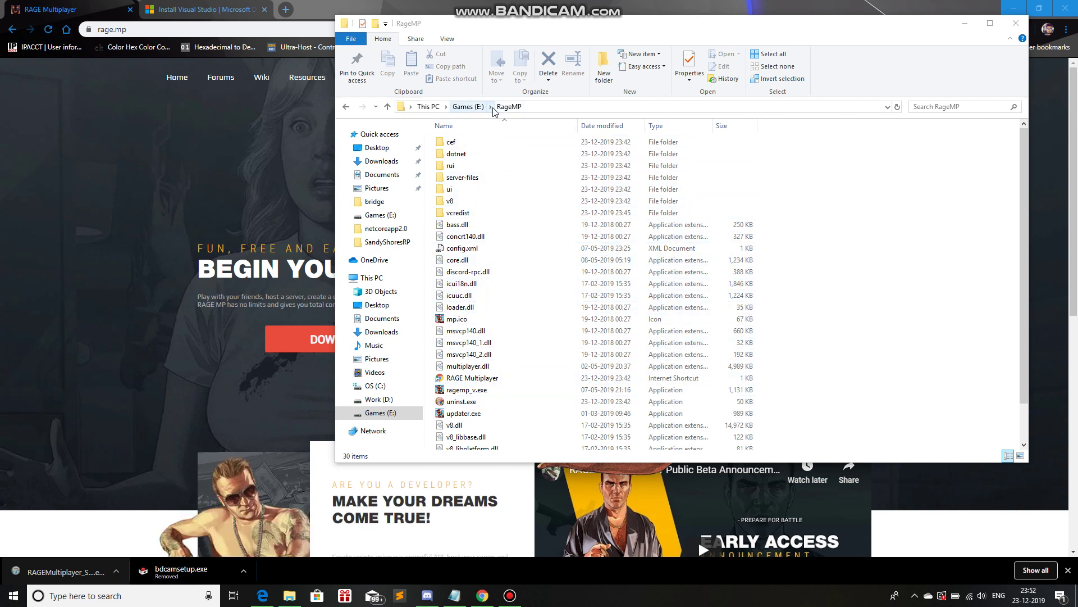
- Run updater.exe in E:\RageMP, close the launcher it opens, then run updater.exe again
left_click(456, 416)
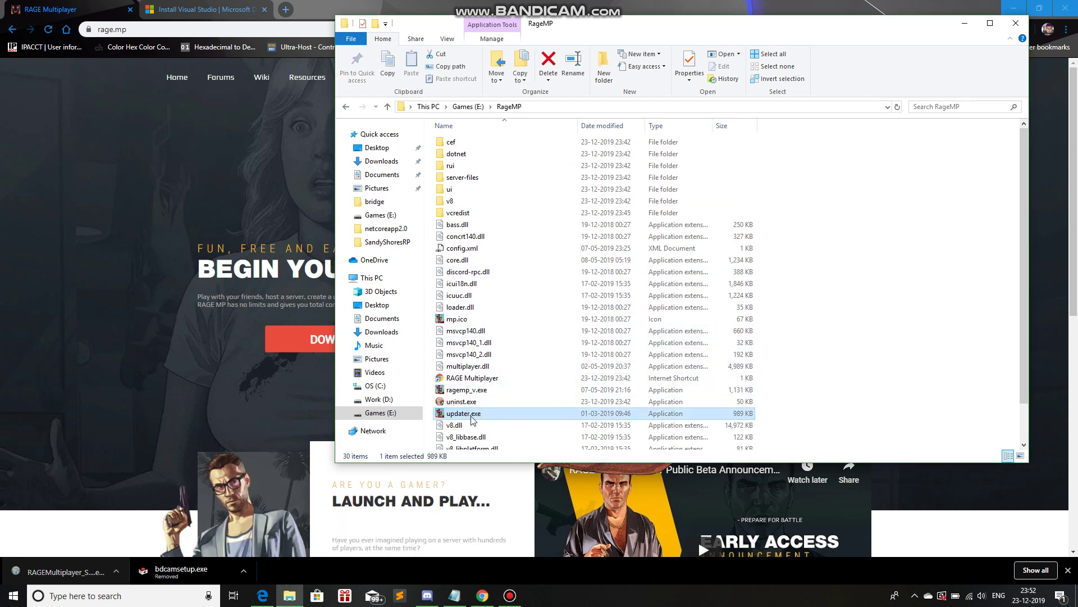
double_click(470, 415)
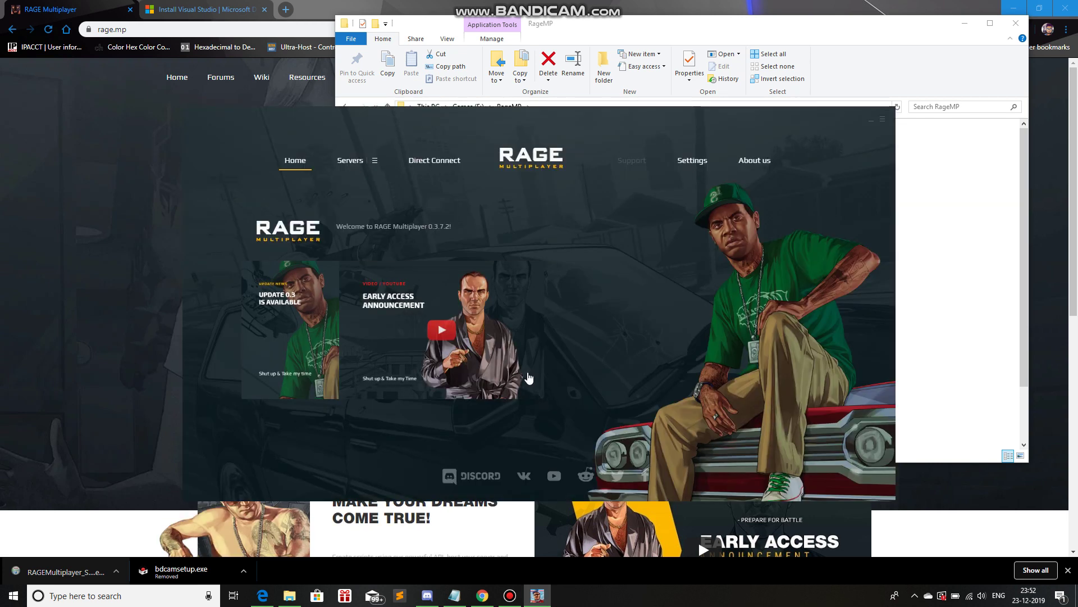
left_click(886, 121)
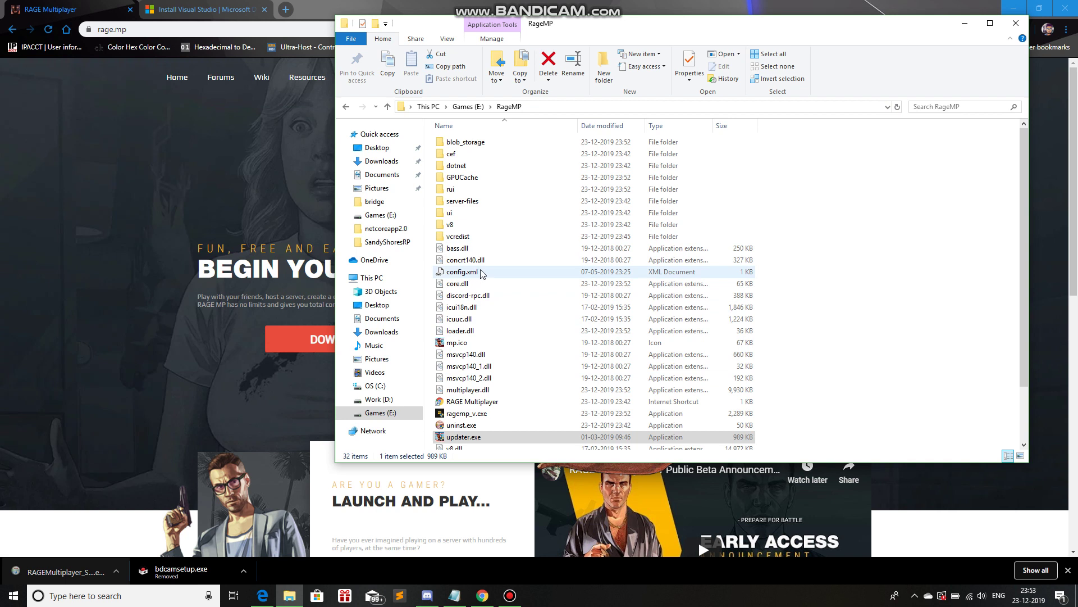
left_click(471, 439)
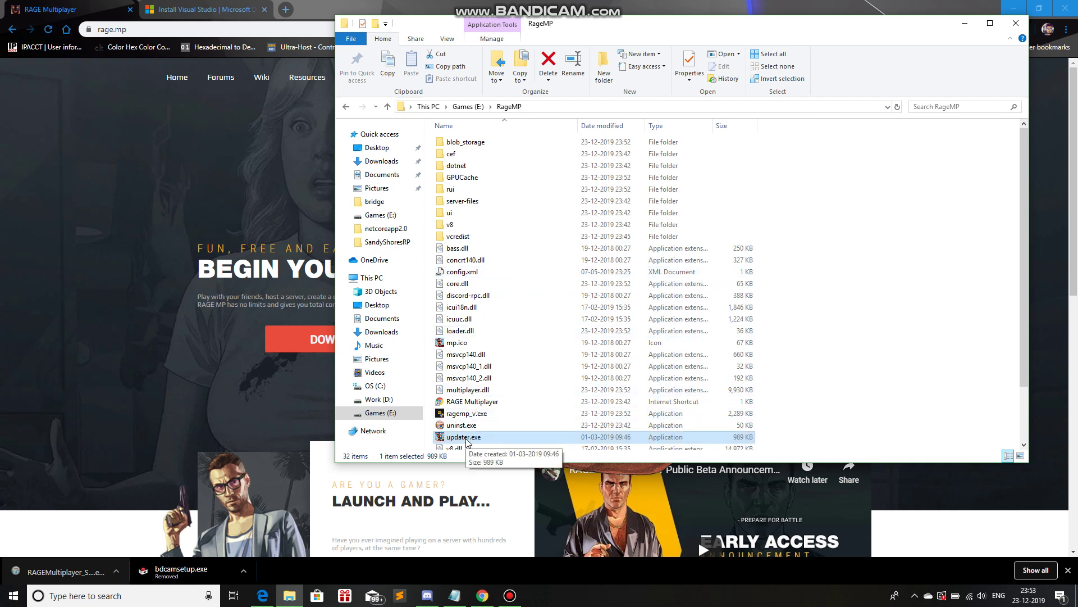
double_click(466, 443)
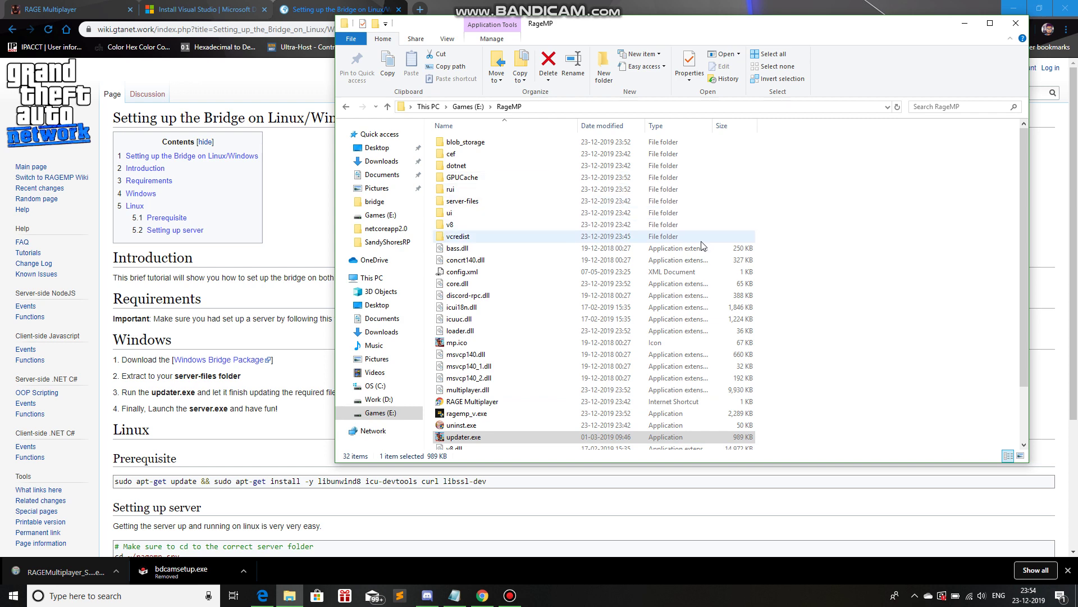
- Open server-files and look inside bridge > runtime and plugins, returning to server-files
double_click(563, 200)
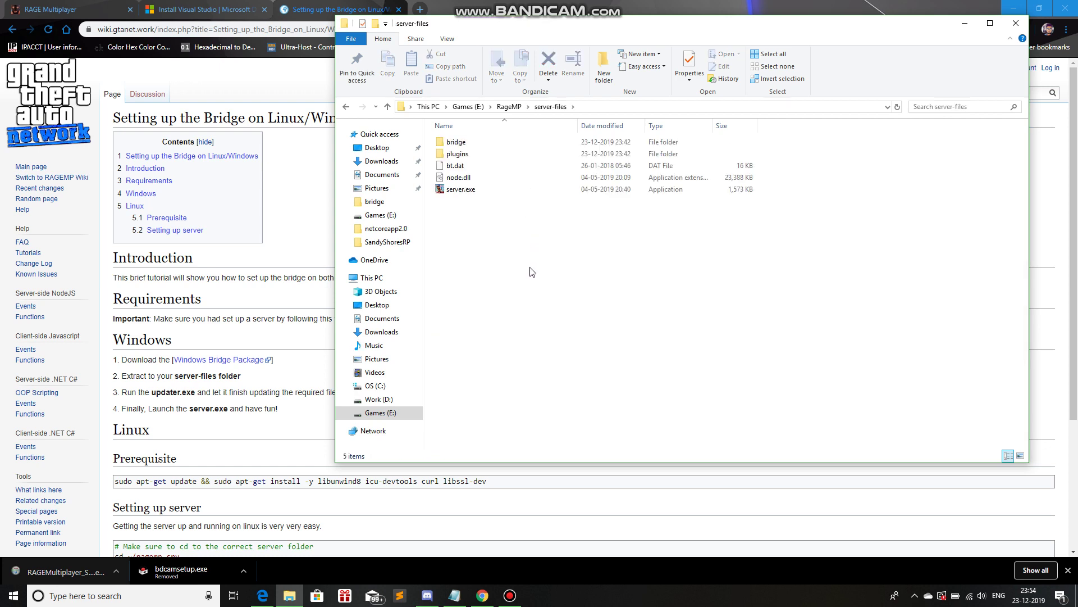
left_click(465, 143)
double_click(465, 144)
left_click(450, 144)
double_click(450, 144)
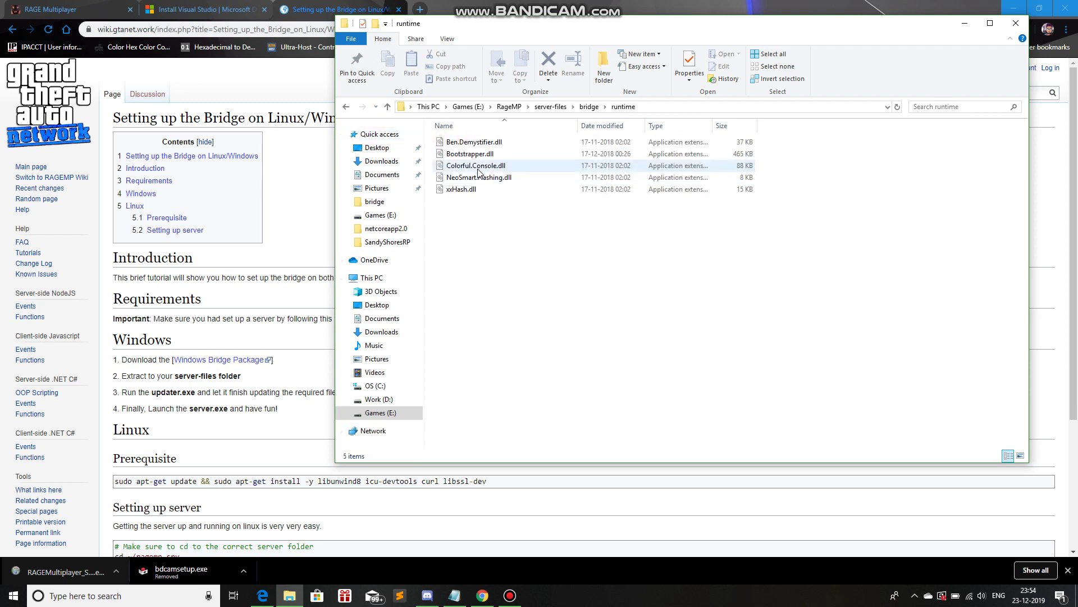
left_click(346, 107)
left_click(346, 108)
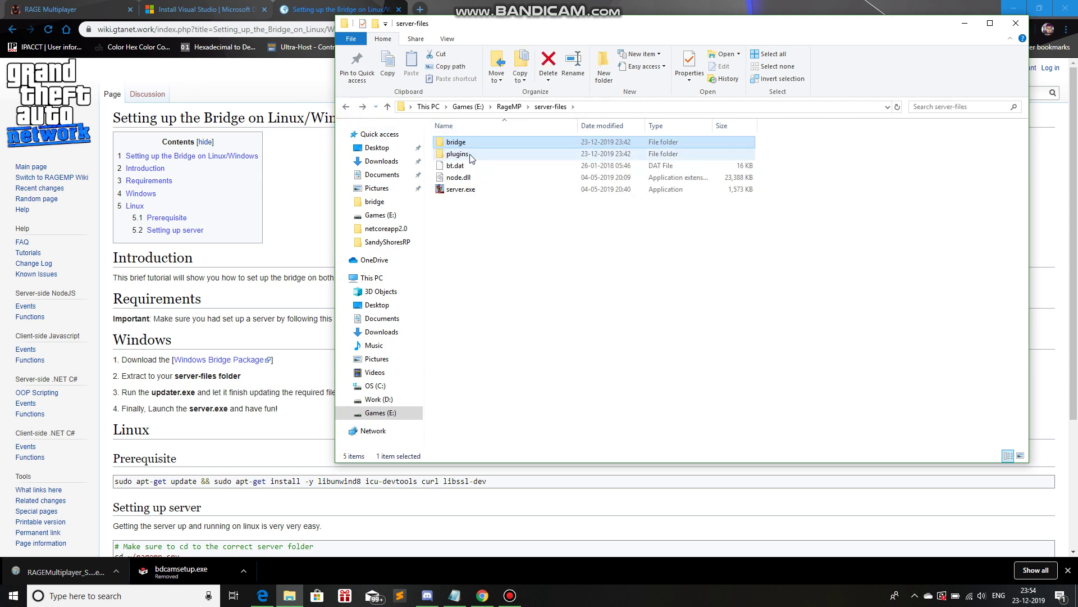
left_click(469, 156)
double_click(470, 156)
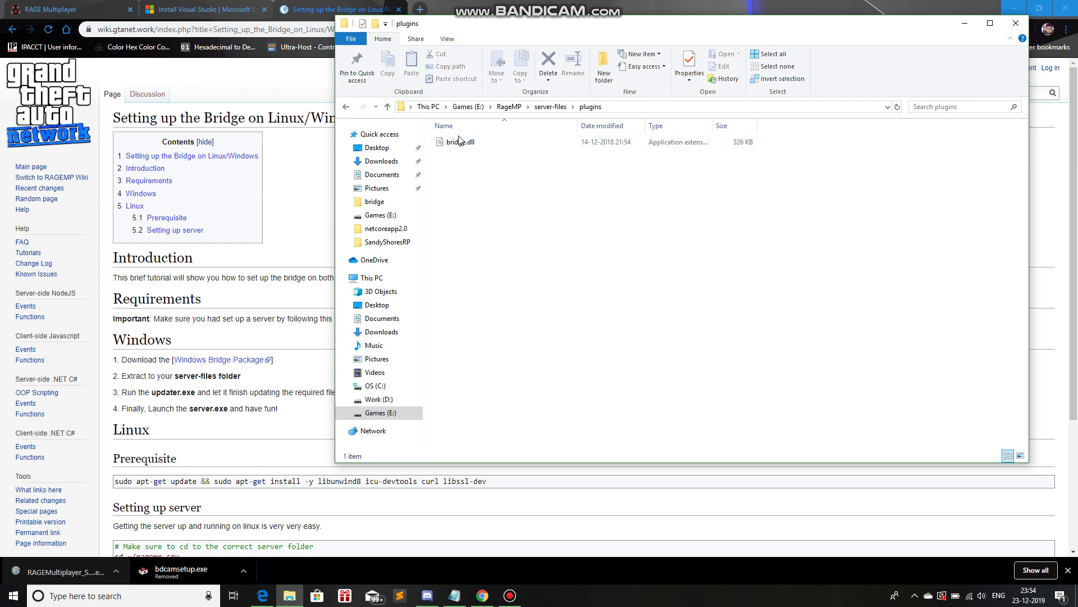
left_click(346, 107)
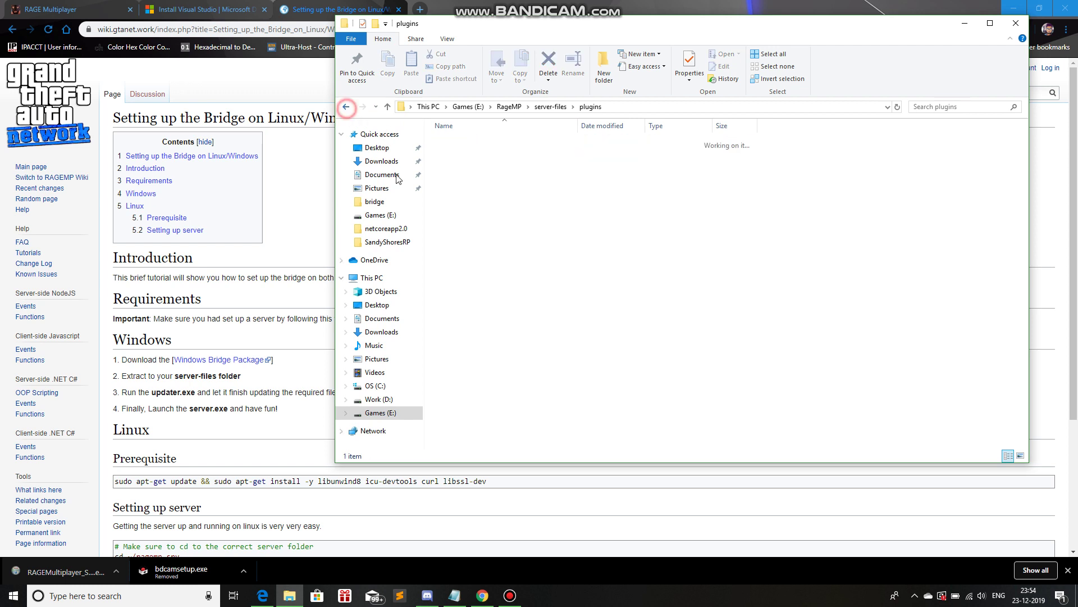
- Refresh the server-files listing, then select and deselect all five items
right_click(527, 284)
left_click(554, 307)
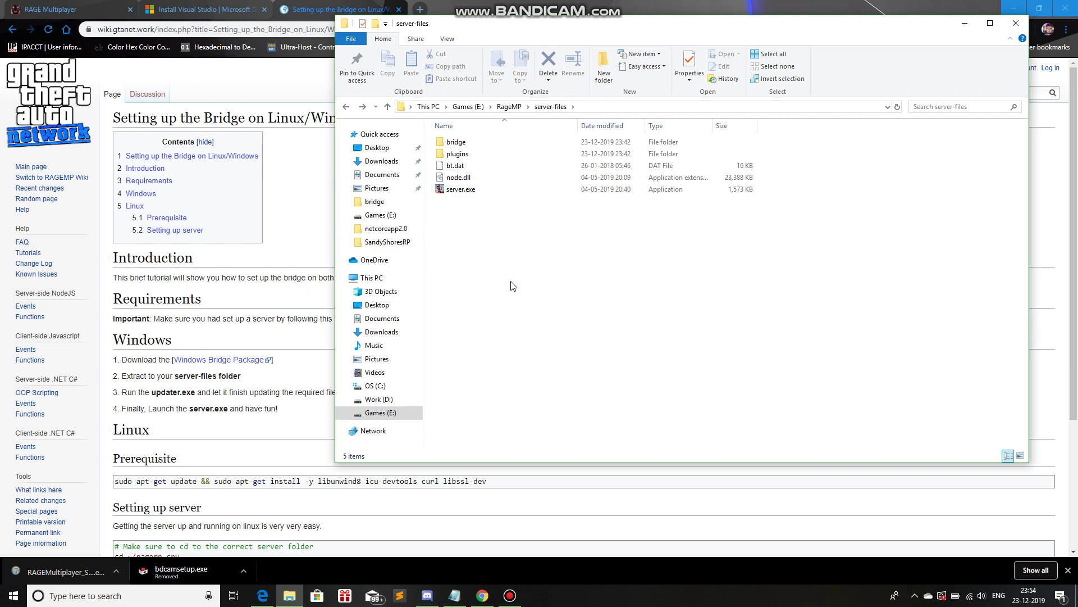
left_click_drag(518, 279, 467, 132)
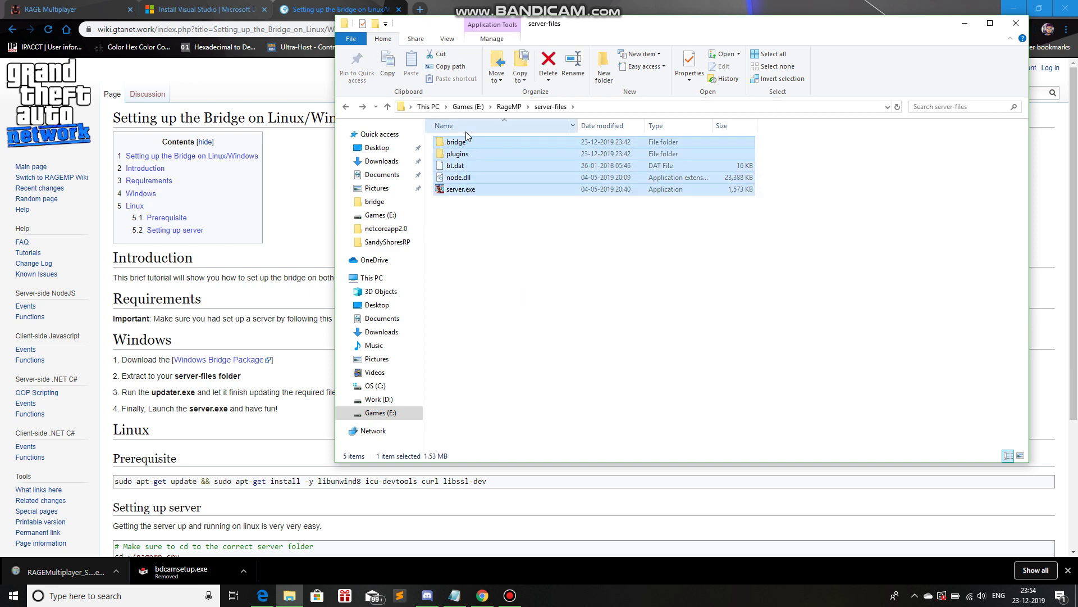
left_click(486, 266)
- Download the Windows Bridge Package from the GTA Network wiki over bridge-package.zip in Downloads
left_click(303, 236)
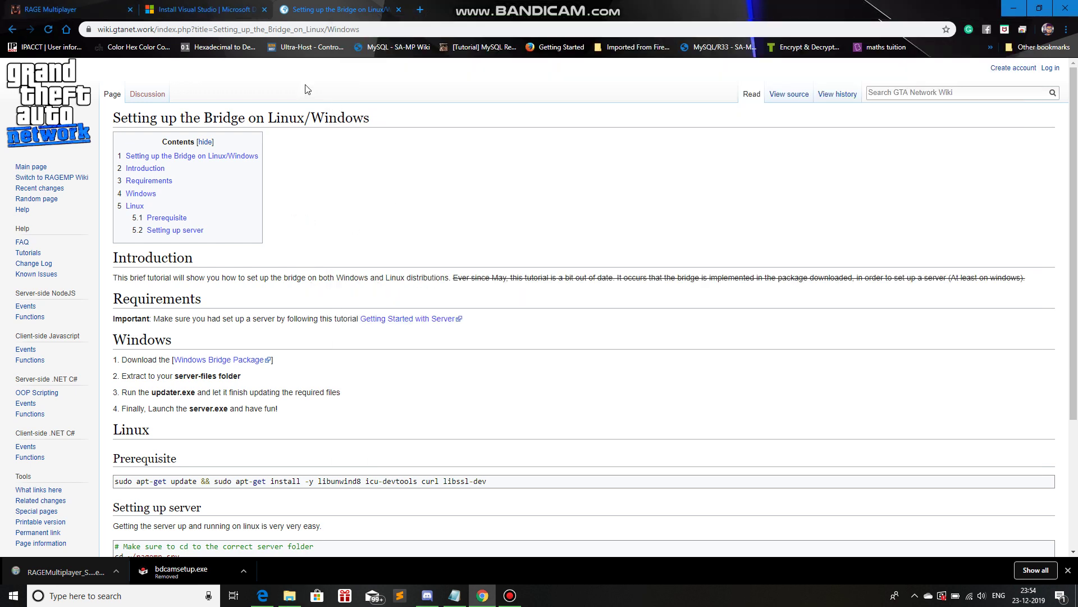
left_click(111, 33)
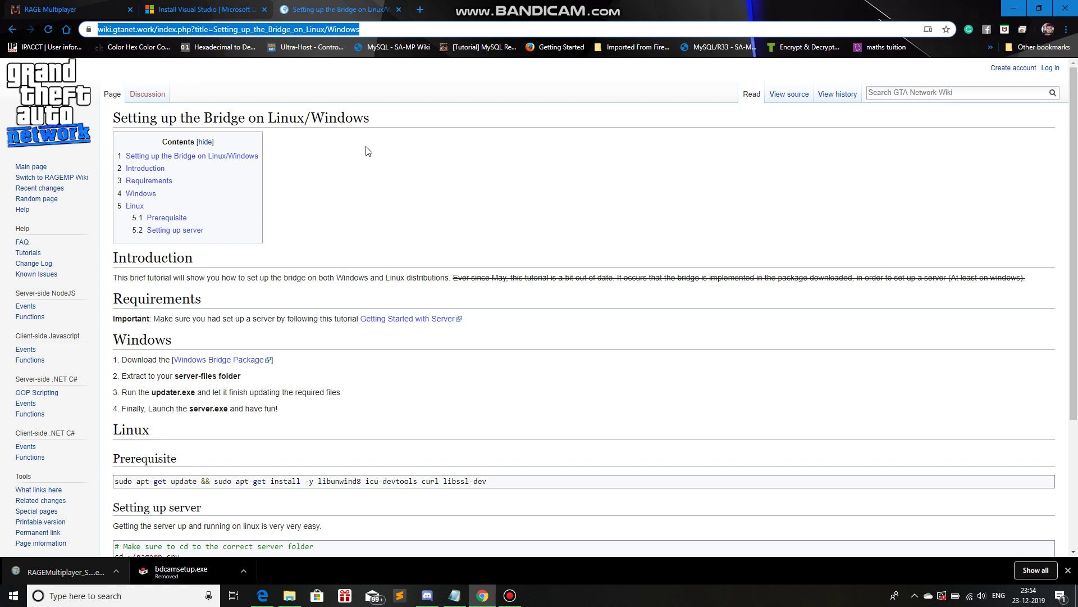
left_click(362, 384)
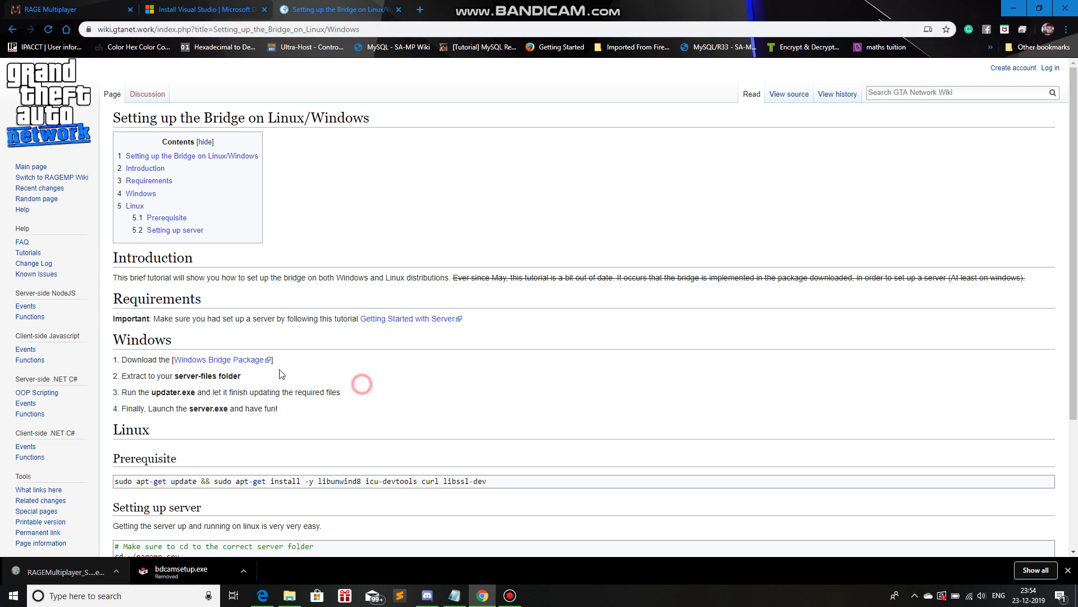
left_click(213, 360)
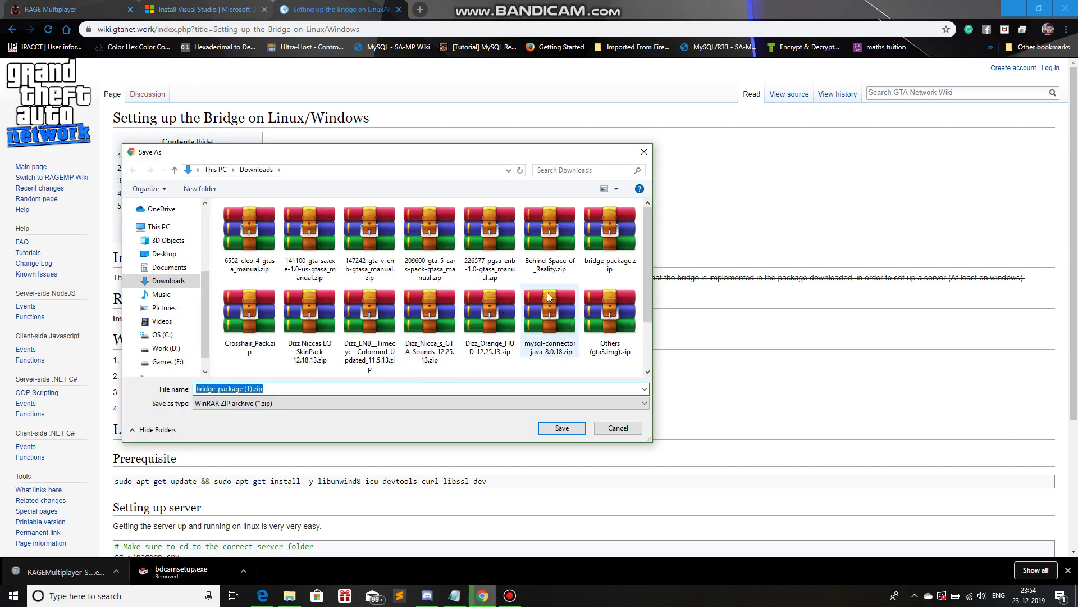
double_click(489, 153)
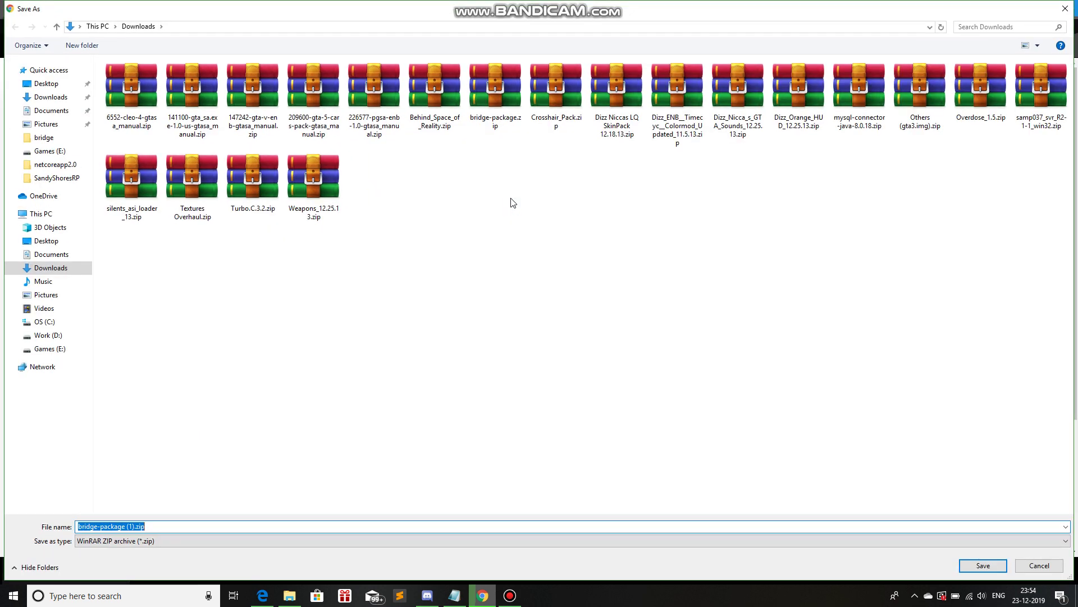
type("b")
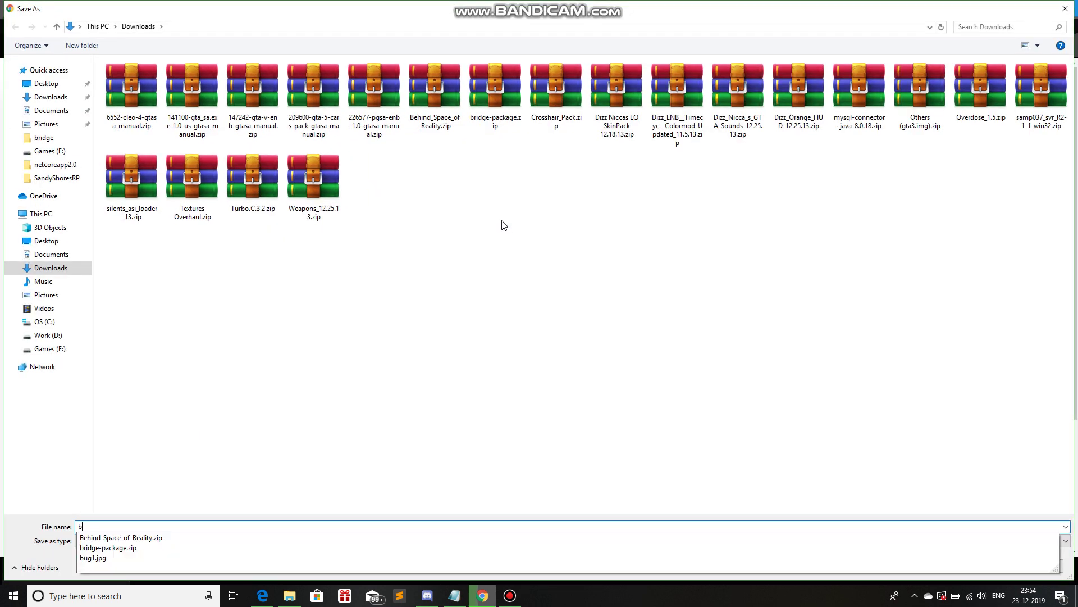
left_click(503, 115)
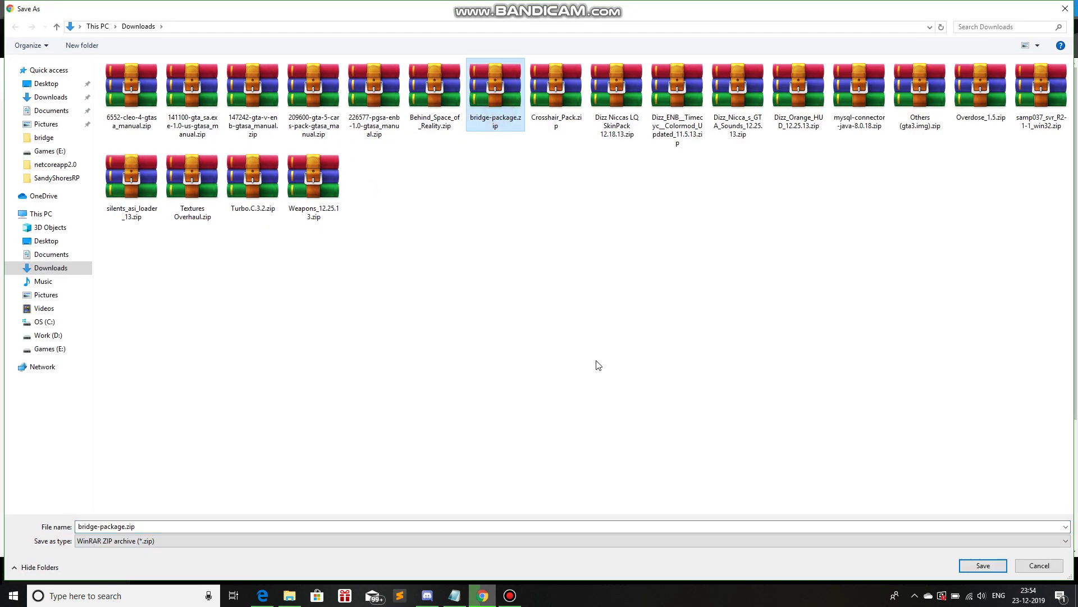
left_click(987, 567)
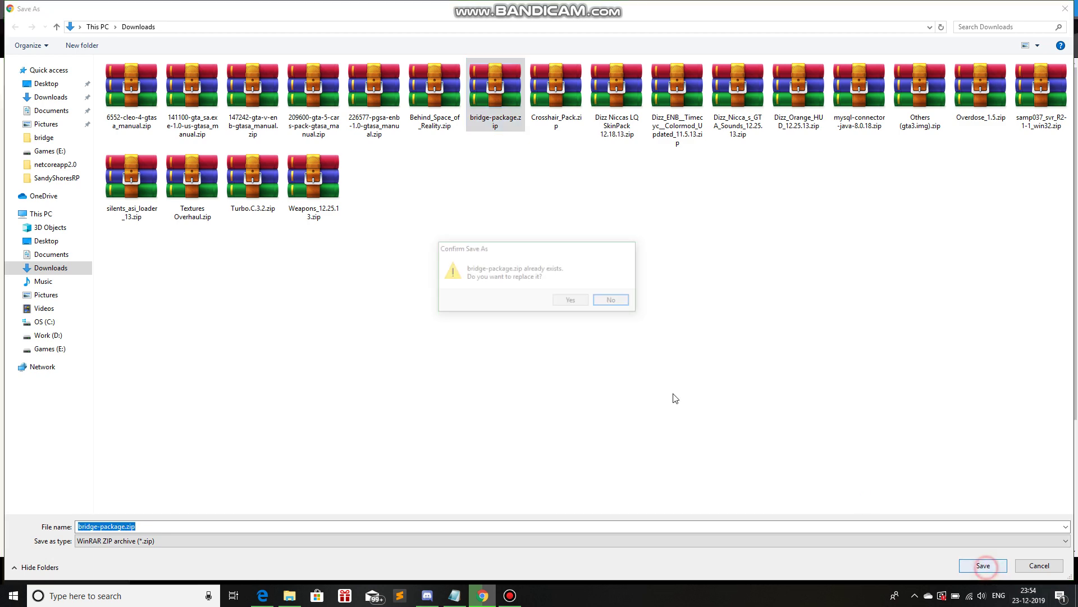